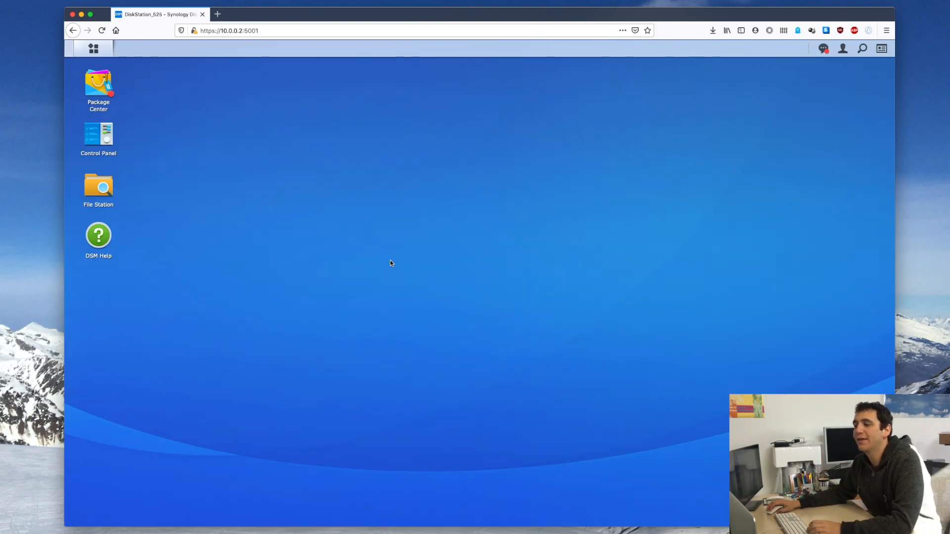
Check the SMB and AFP service settings in the Control Panel's File Services
click(112, 141)
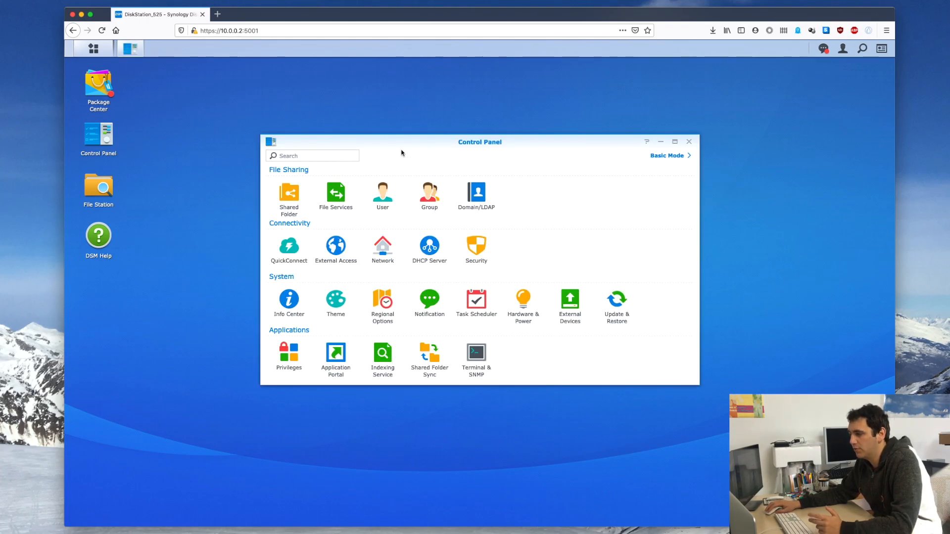
click(342, 197)
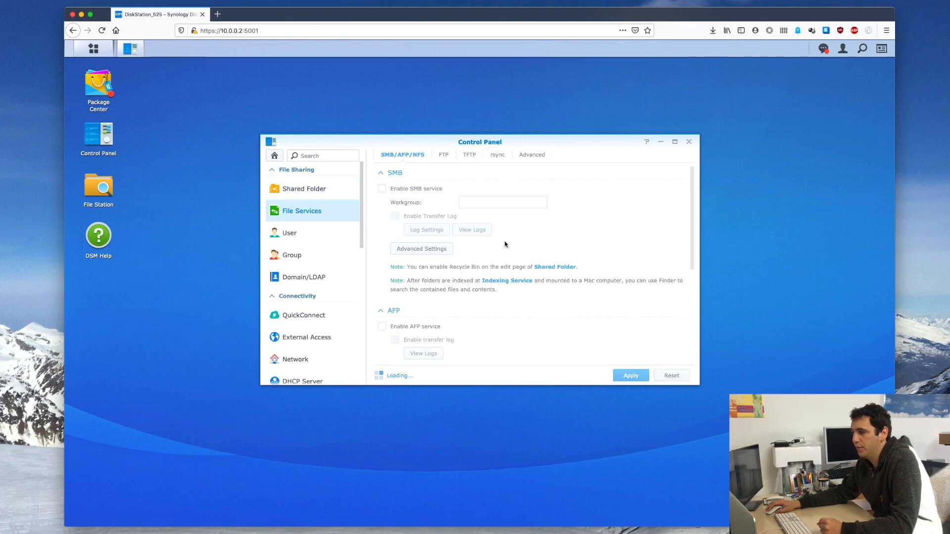
scroll(505, 244, down, 2)
scroll(506, 244, down, 5)
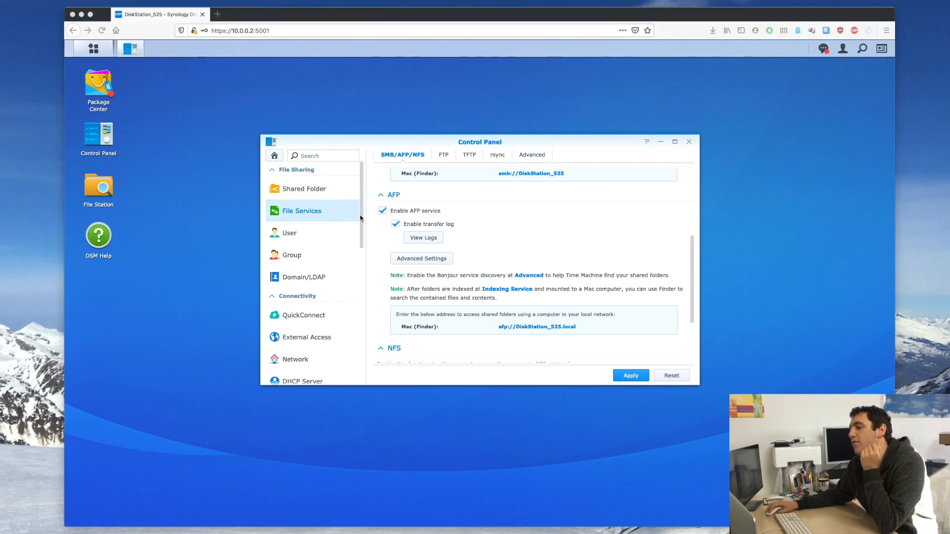
Set up a new shared folder named TimeMachine on Volume 1, hidden in My Network Places and with the Recycle Bin disabled
click(330, 194)
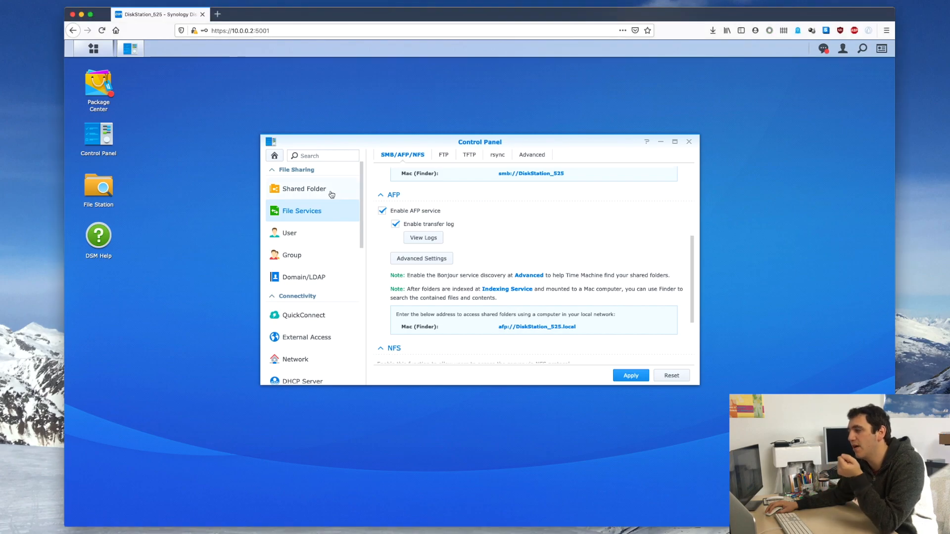
click(330, 194)
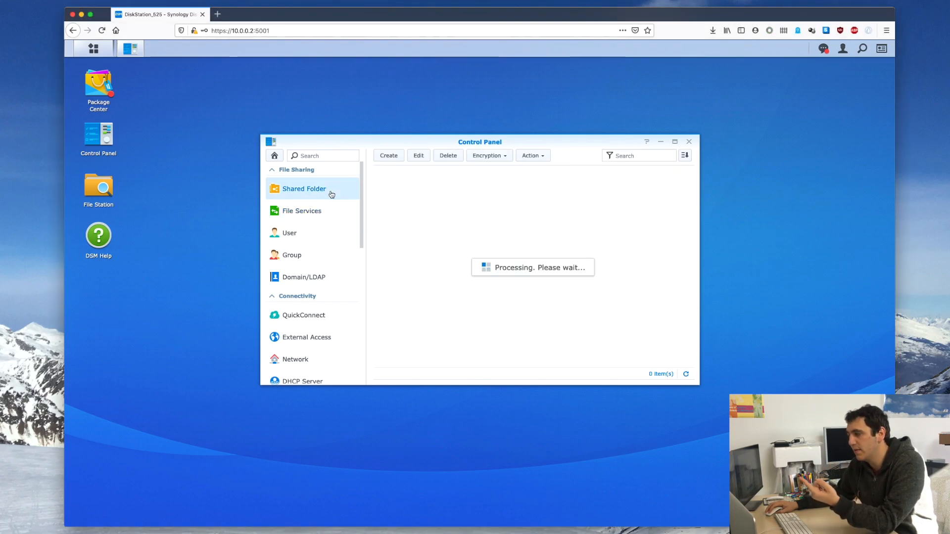
click(400, 157)
click(465, 208)
text(TimeMachine)
key(Tab)
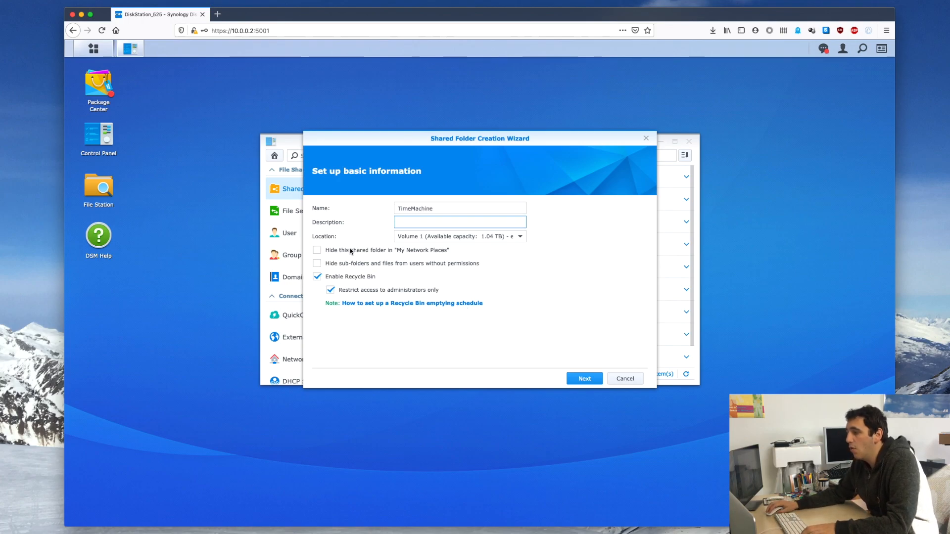
click(333, 253)
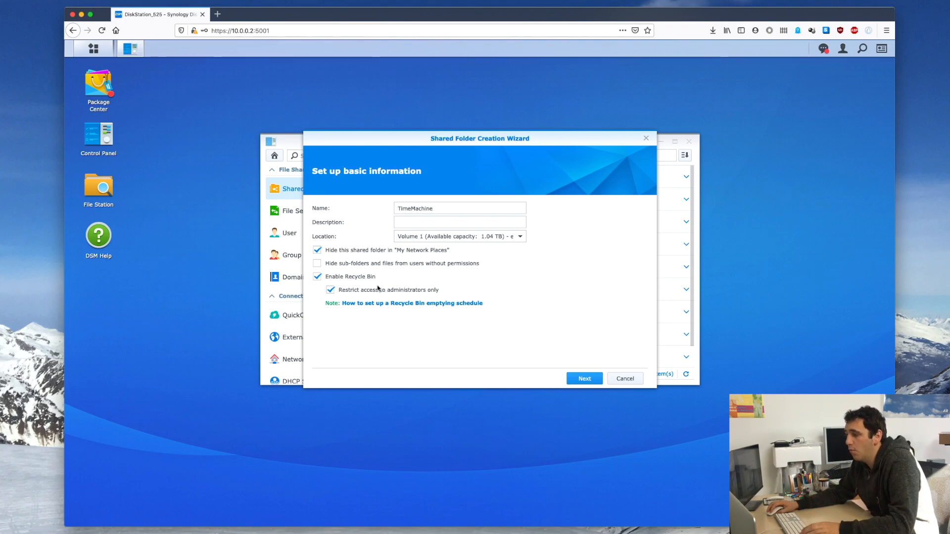
click(364, 277)
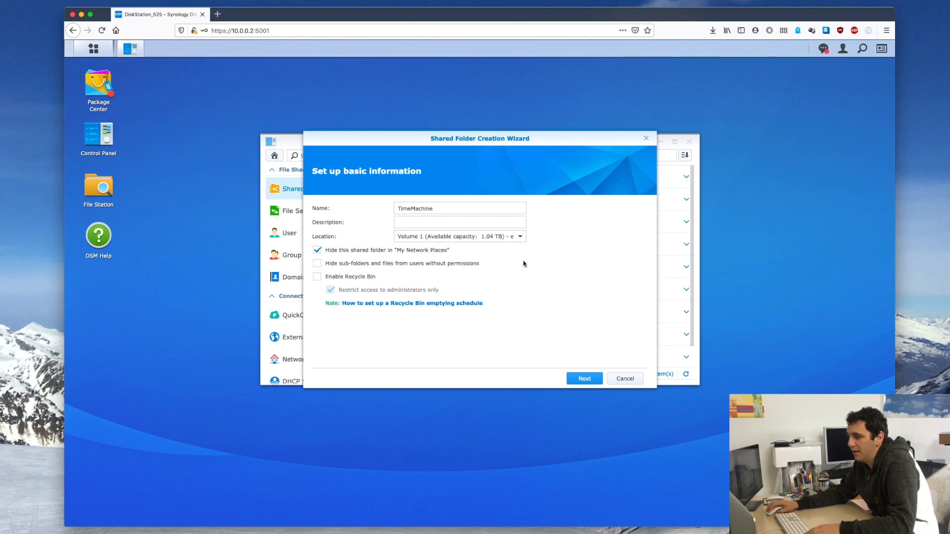
Create the TimeMachine shared folder without encryption and accept the default local user permissions
click(596, 379)
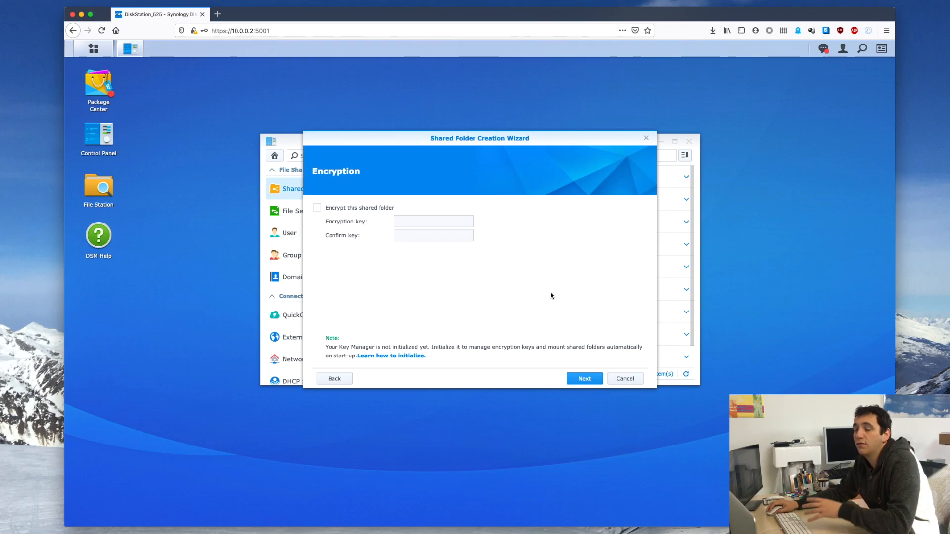
click(575, 379)
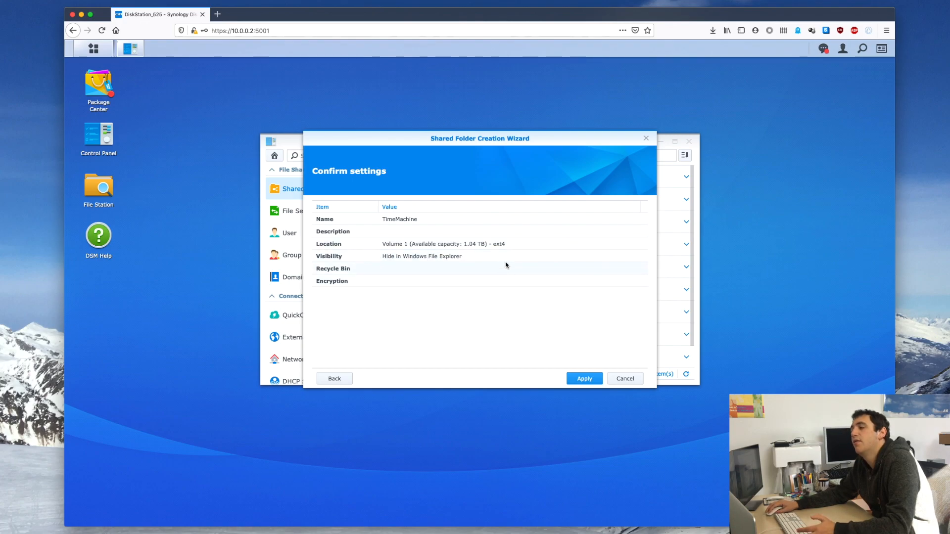
click(585, 379)
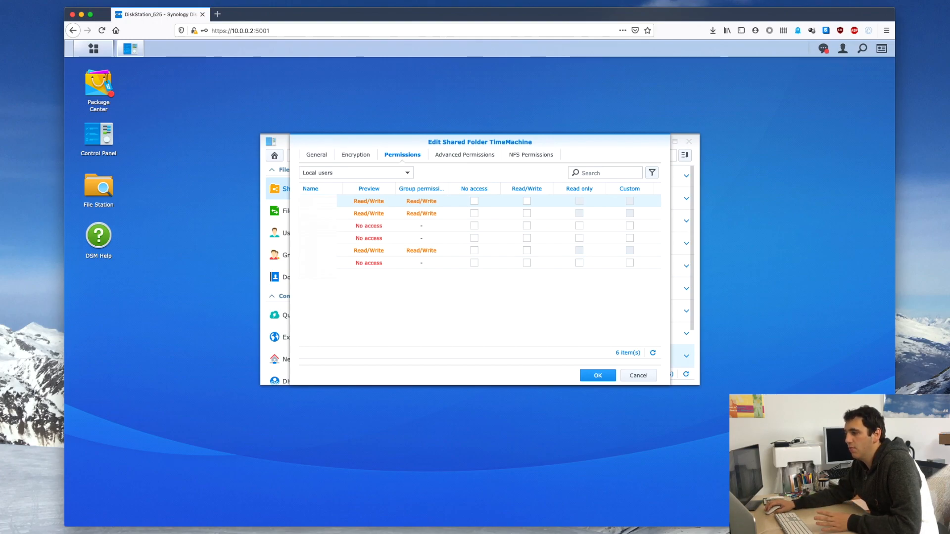
click(599, 376)
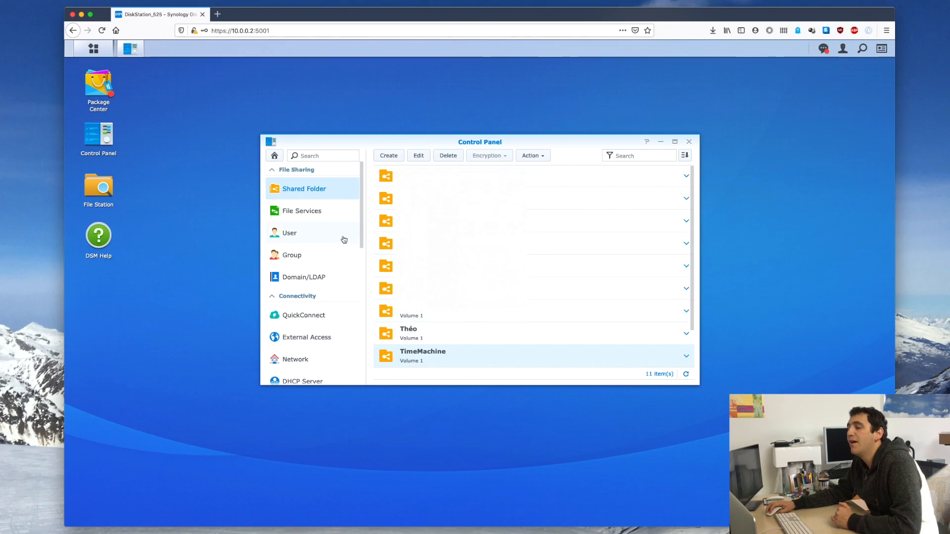
Start creating a user named TimeMachine that belongs only to the default users group
click(344, 239)
click(388, 172)
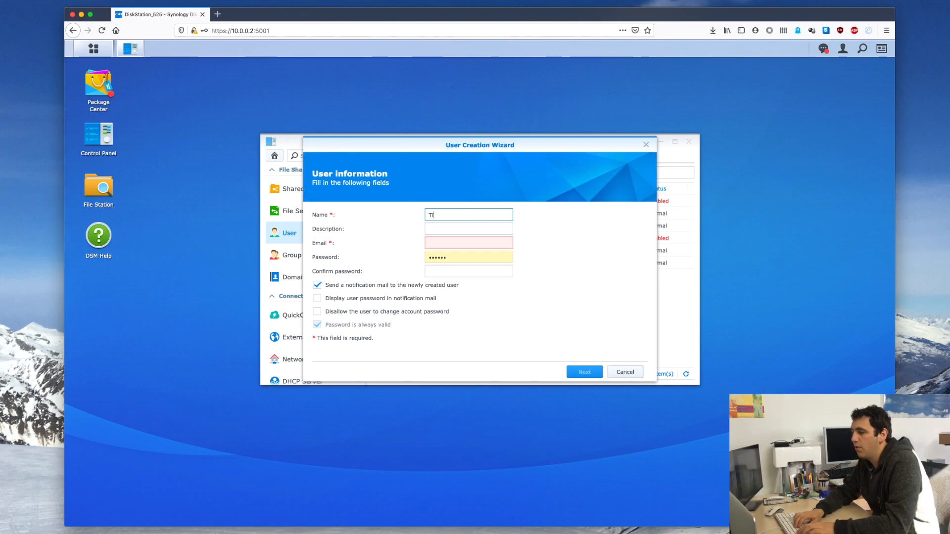
text(Machine)
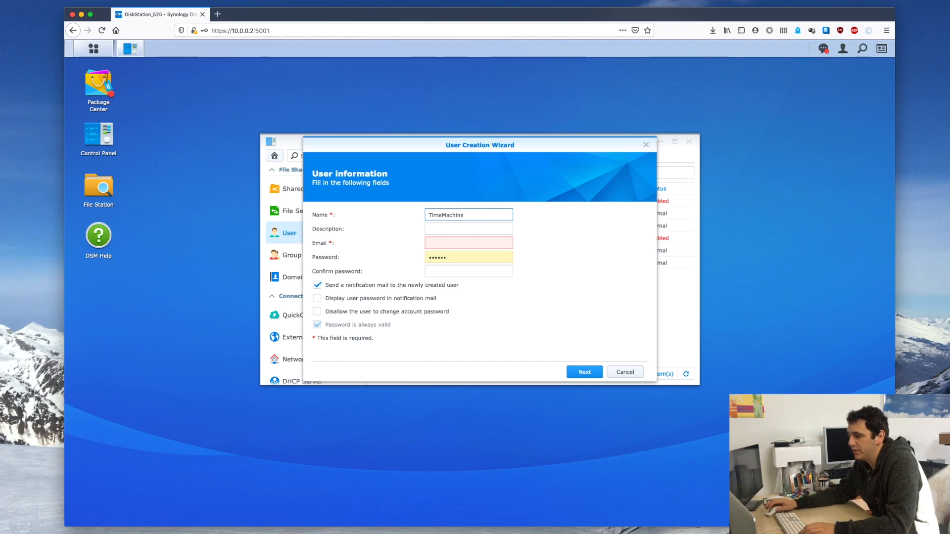
key(Return)
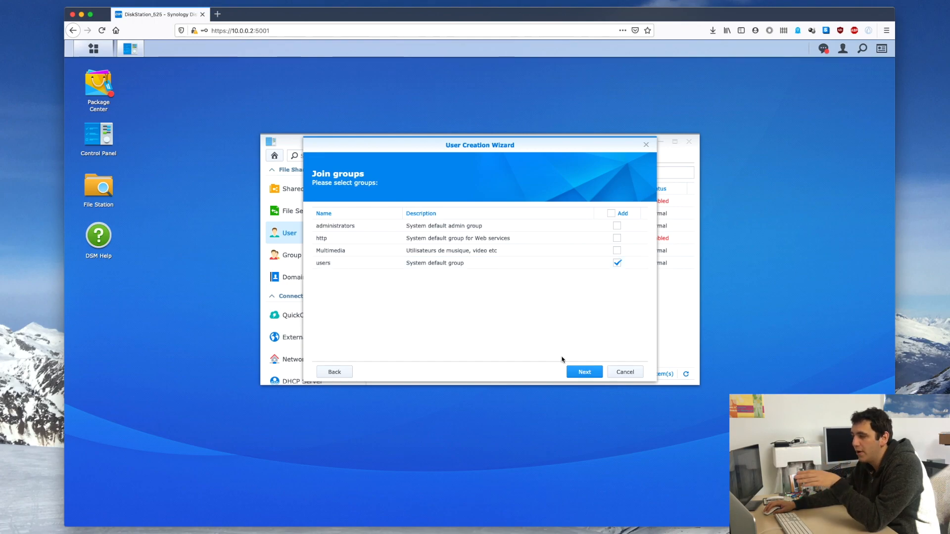
click(573, 374)
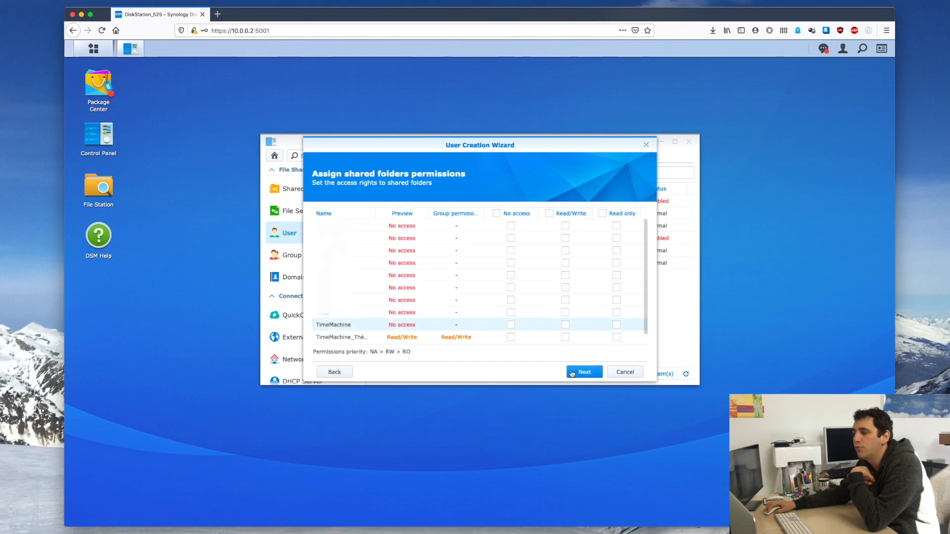
Deny the new user access to all shared folders except TimeMachine, which gets Read/Write permission
click(497, 214)
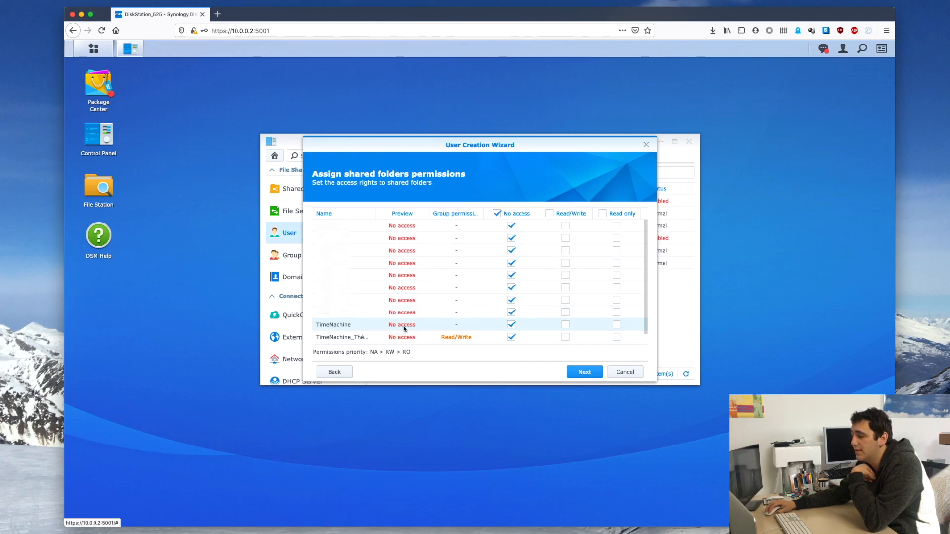
click(567, 325)
click(585, 378)
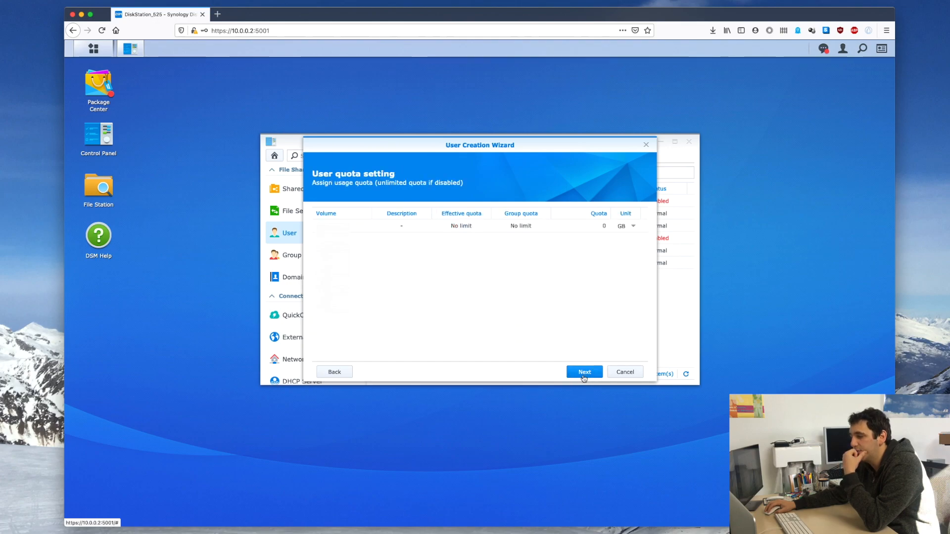
Set the user's Volume 1 quota to 750 GB and create the account with default application permissions and speed limits
click(592, 227)
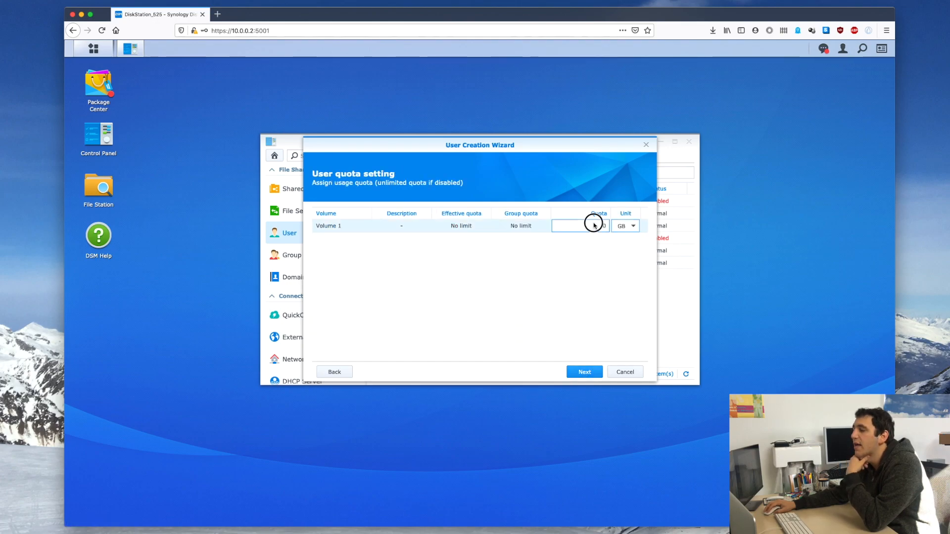
key(BackSpace)
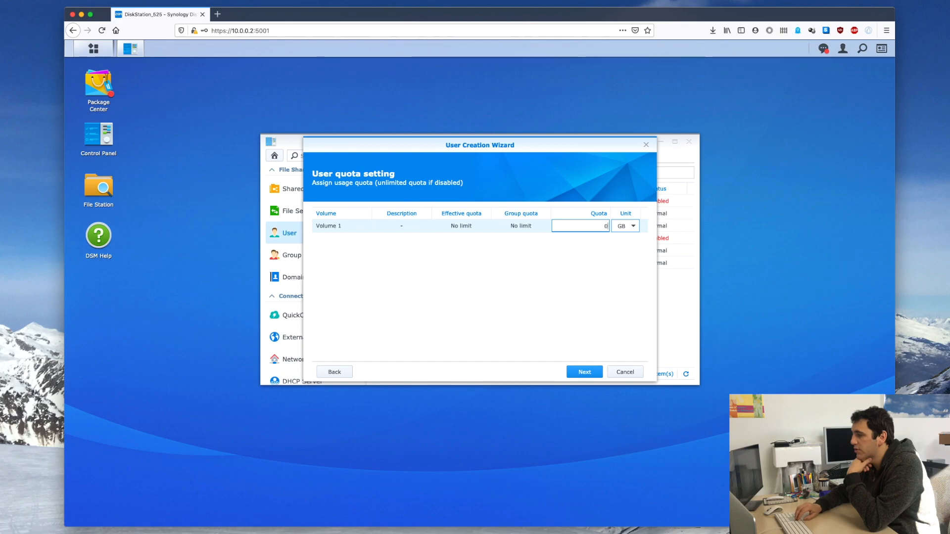
text(750)
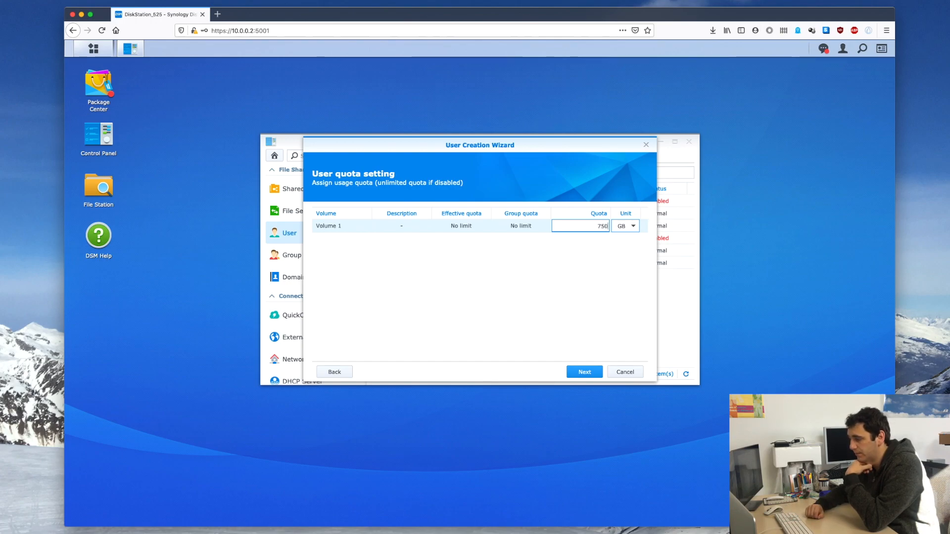
click(591, 372)
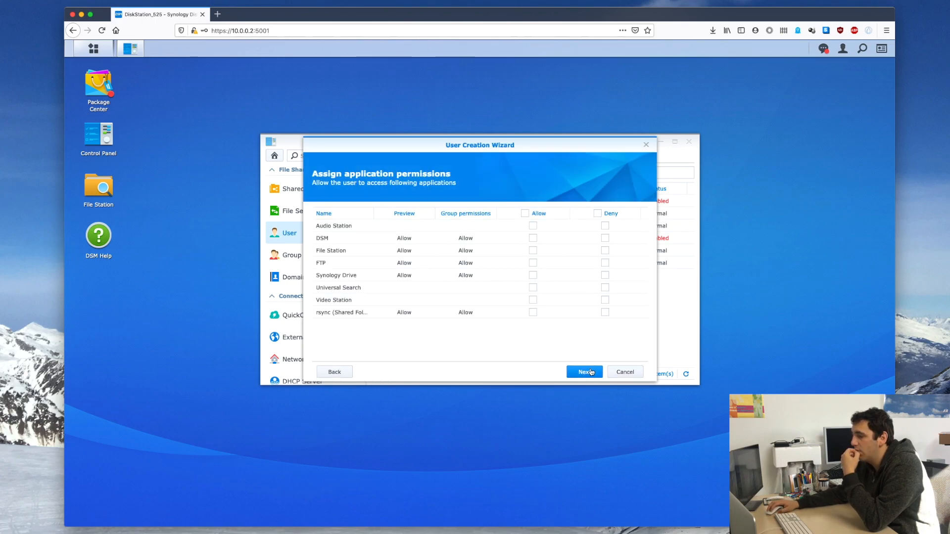
click(591, 372)
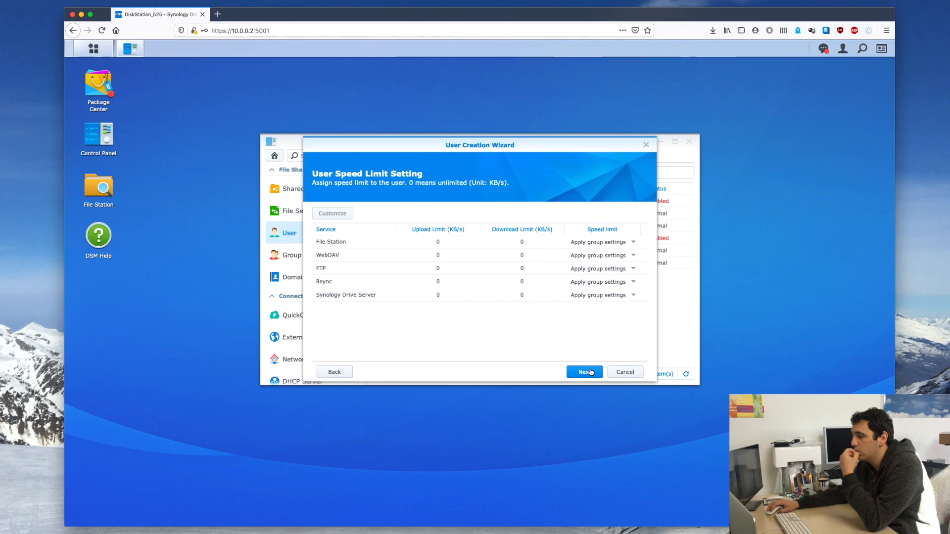
click(587, 373)
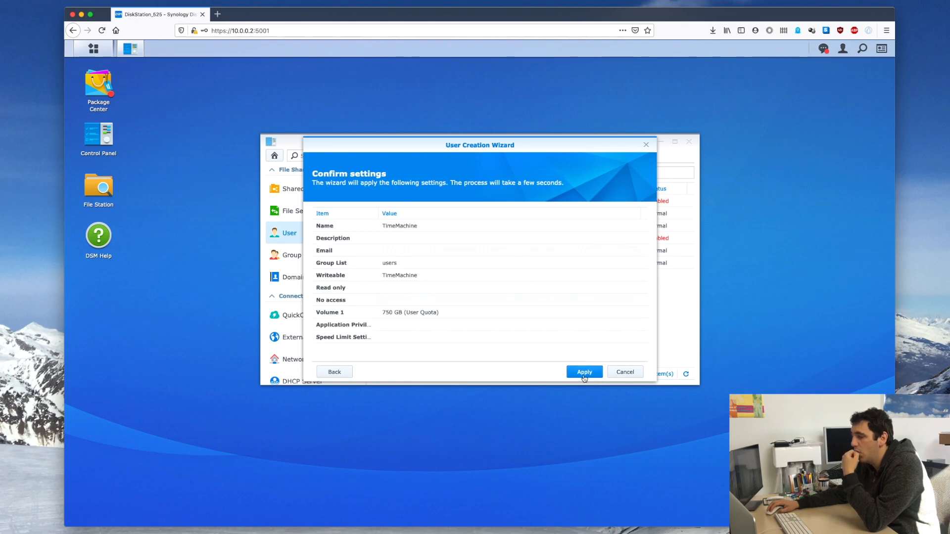
click(585, 373)
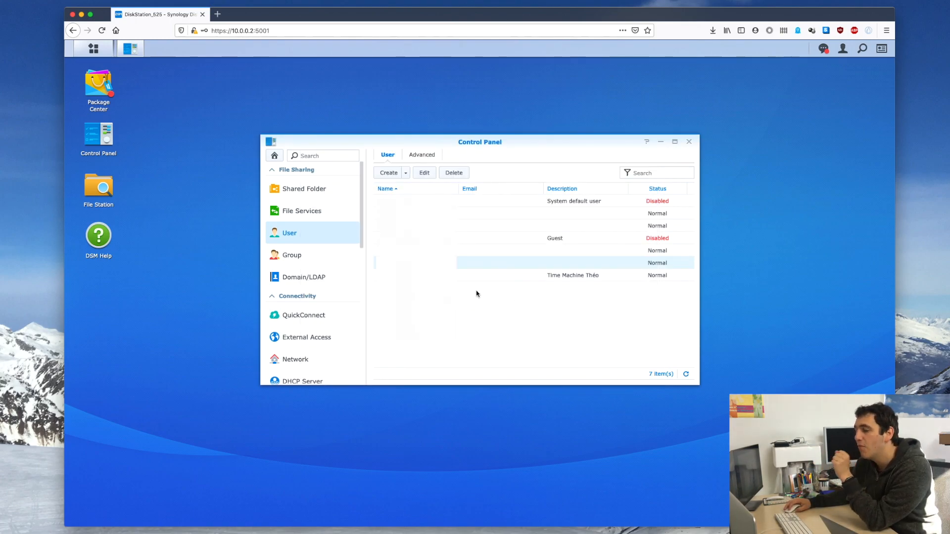
Enable the TimeMachine shared folder as a Time Machine folder in the advanced Bonjour file service settings and apply them
click(303, 219)
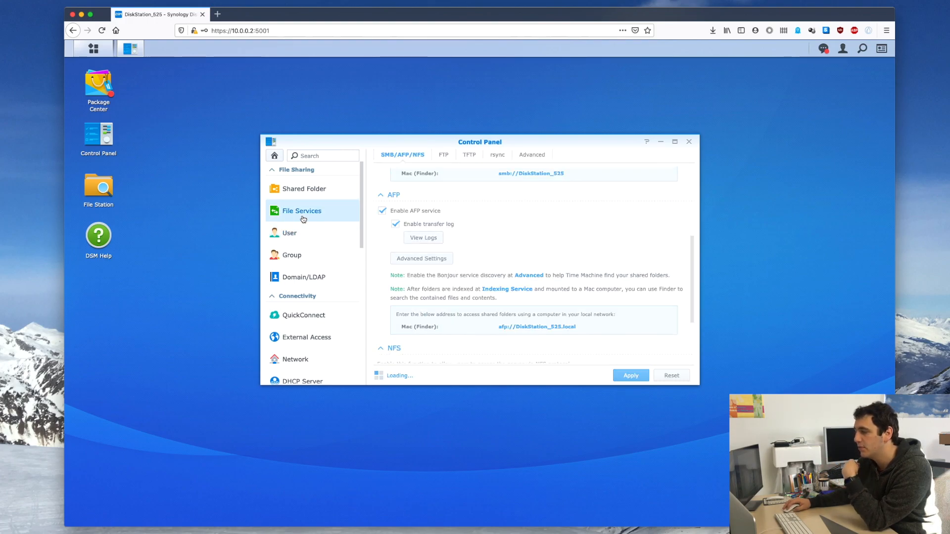
click(533, 155)
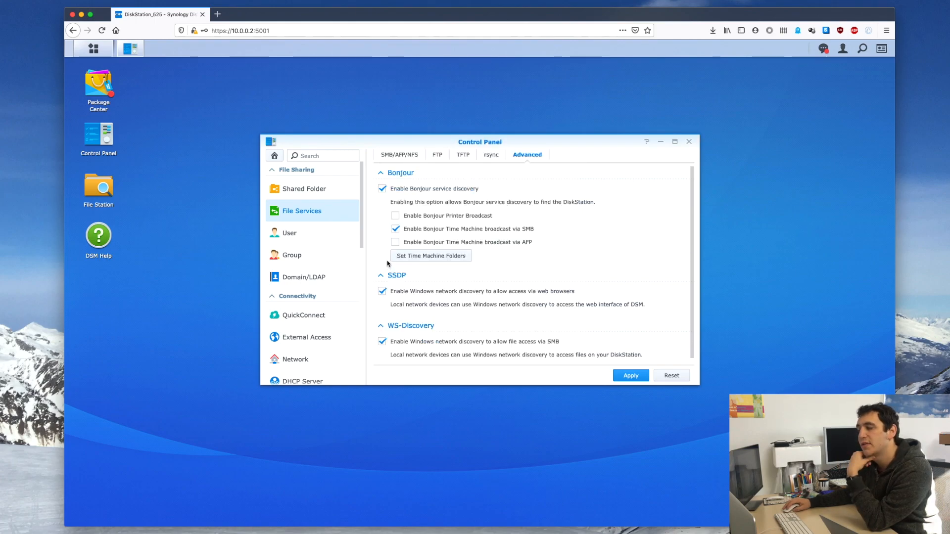
click(449, 261)
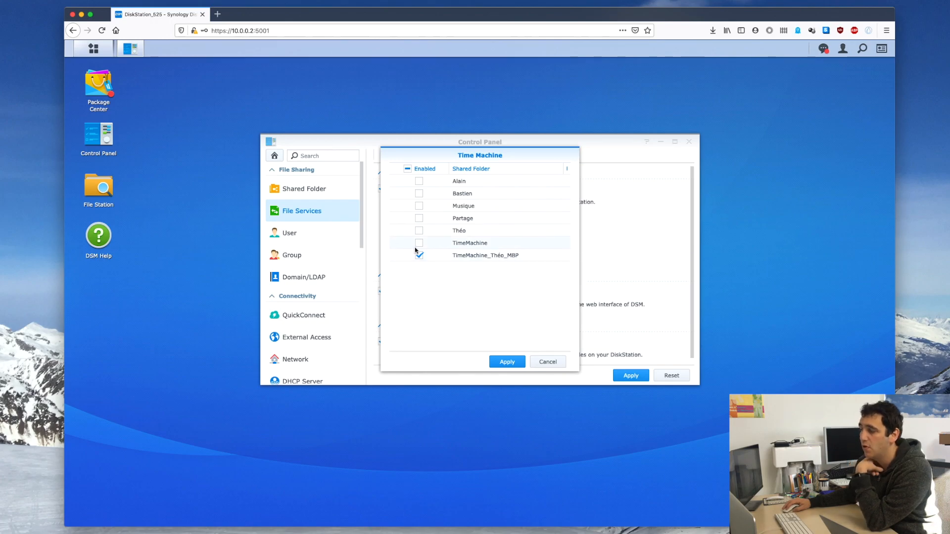
click(418, 243)
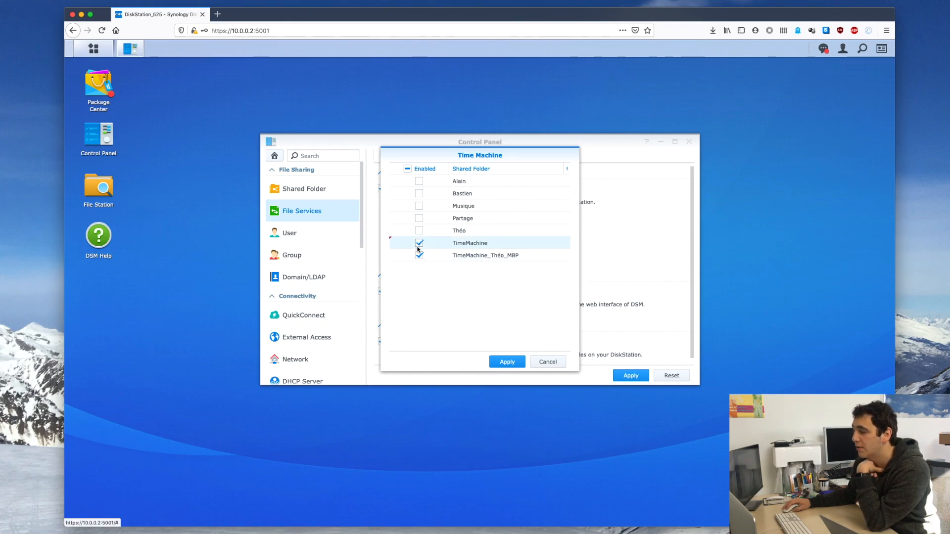
click(497, 360)
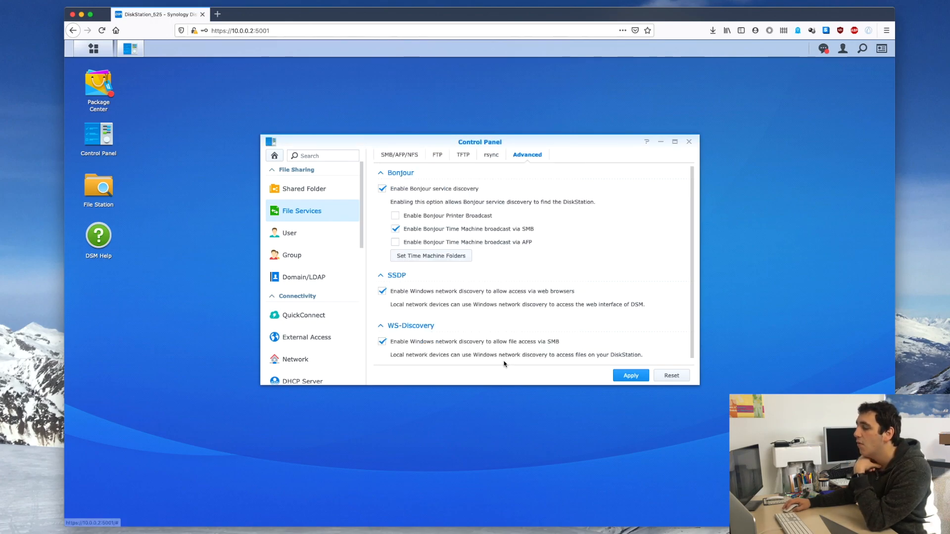
click(621, 378)
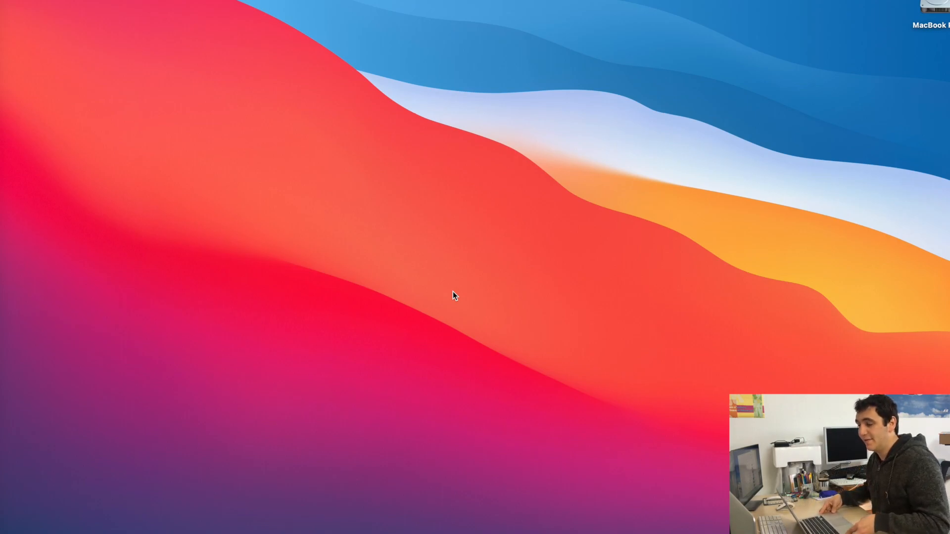
In the Mac's System Preferences, choose the TimeMachine share on DiskStation_525.local as the Time Machine backup disk, with backup encryption enabled
click(1, 469)
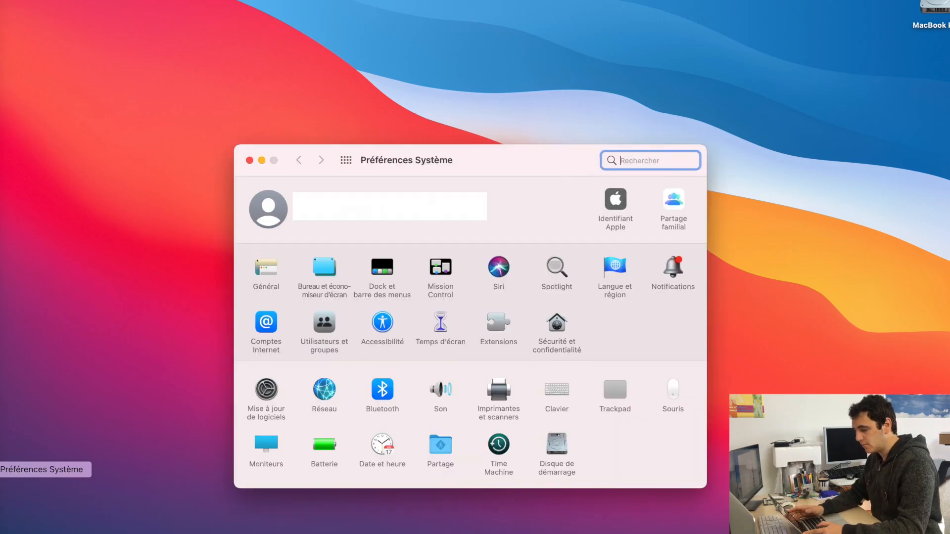
click(499, 446)
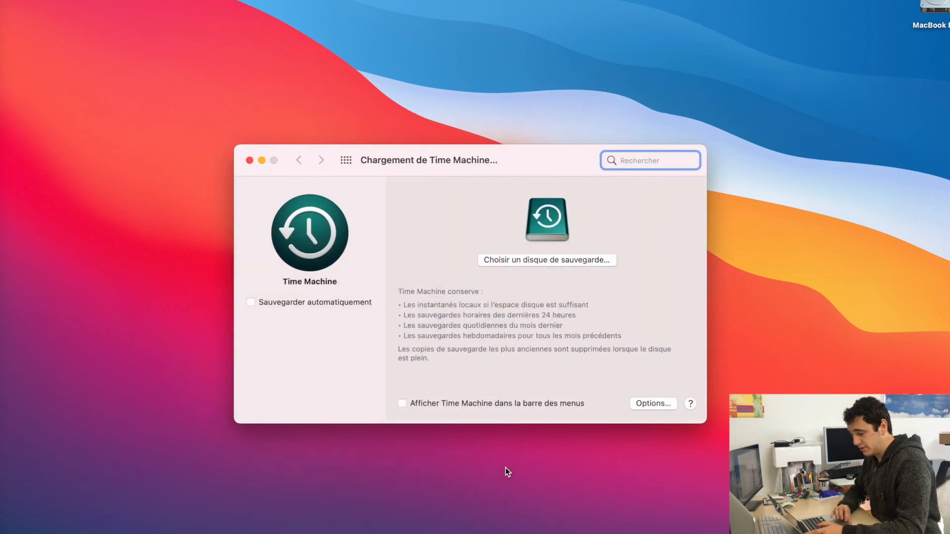
click(542, 262)
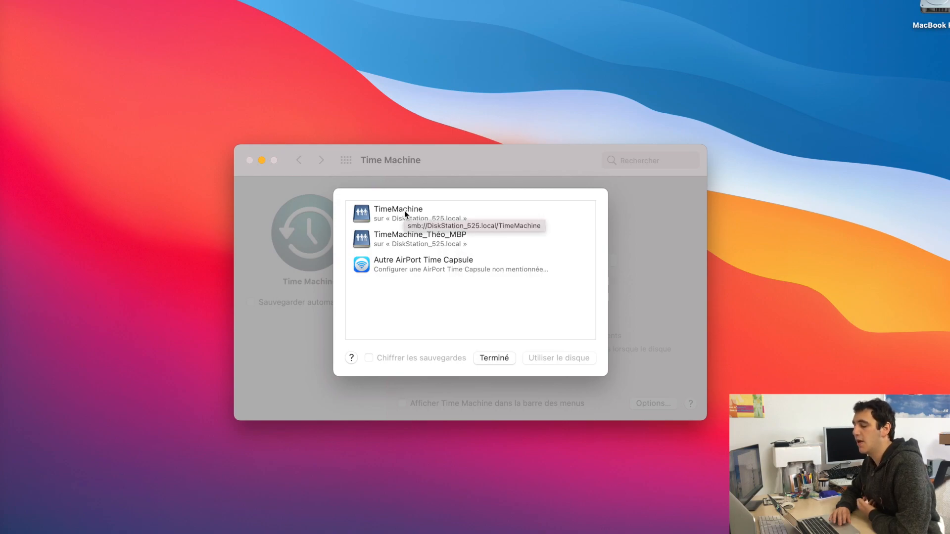
click(483, 219)
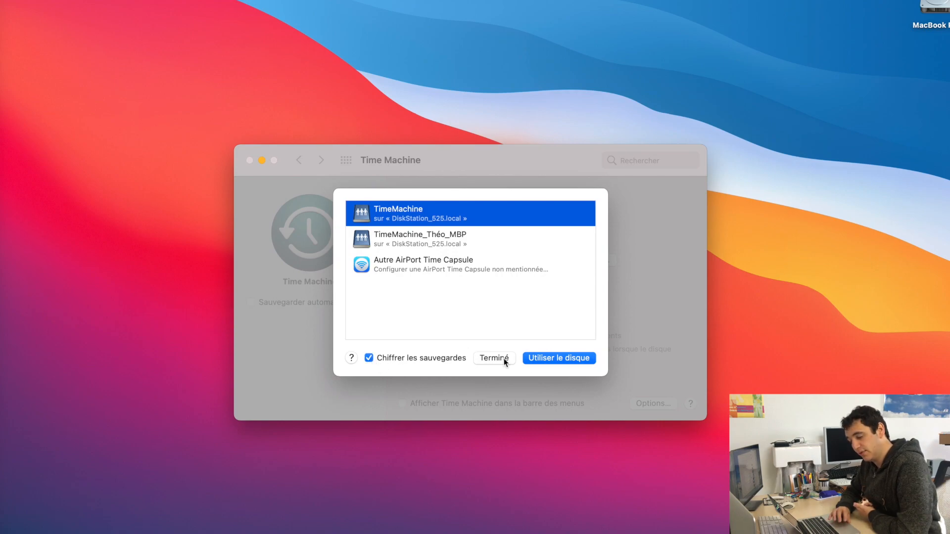
click(559, 357)
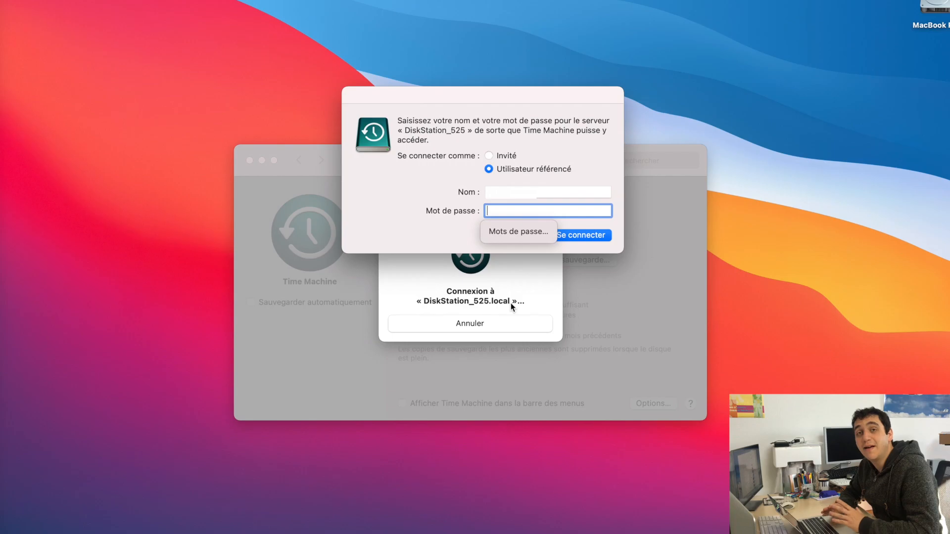
Connect to the NAS as registered user TimeMachine with the account password, and encrypt the disk with a confirmed backup password
drag(554, 192, 449, 195)
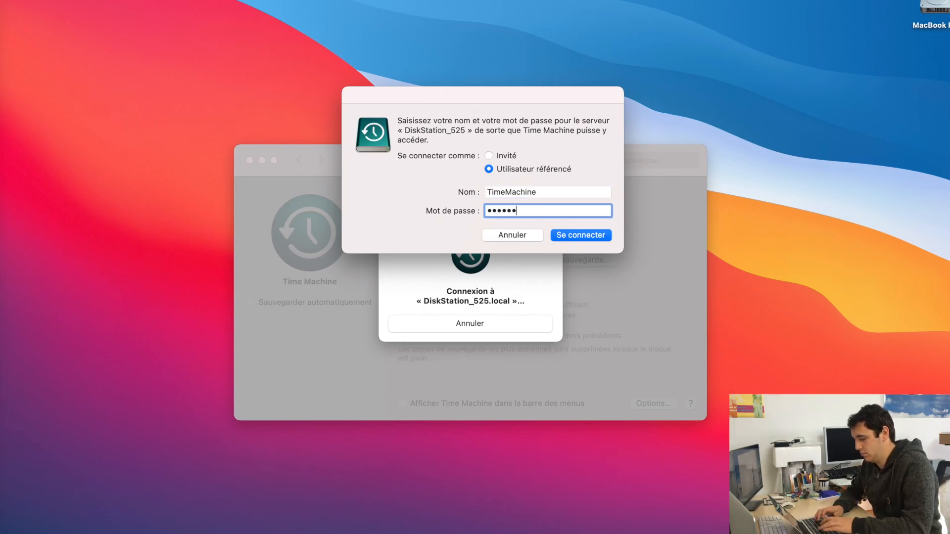
click(600, 239)
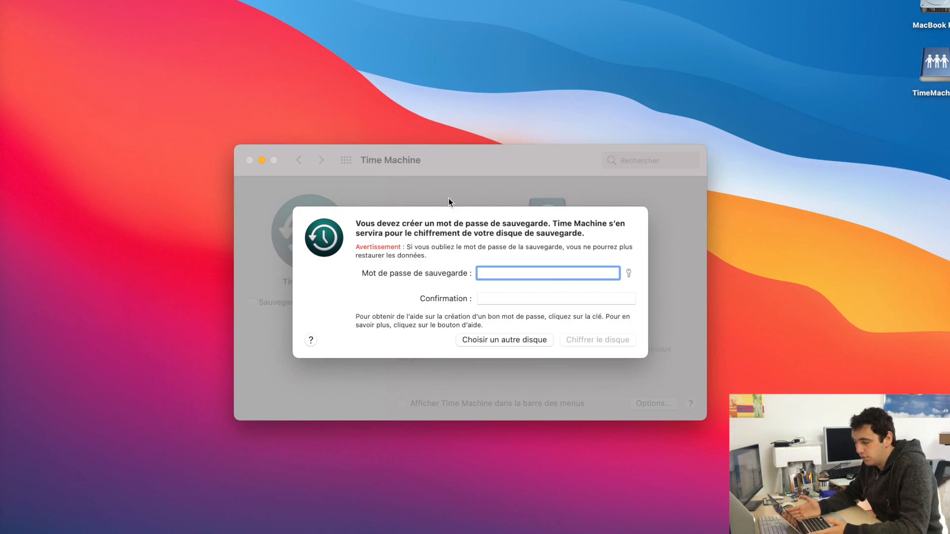
text(••••••)
key(Tab)
text(••••••)
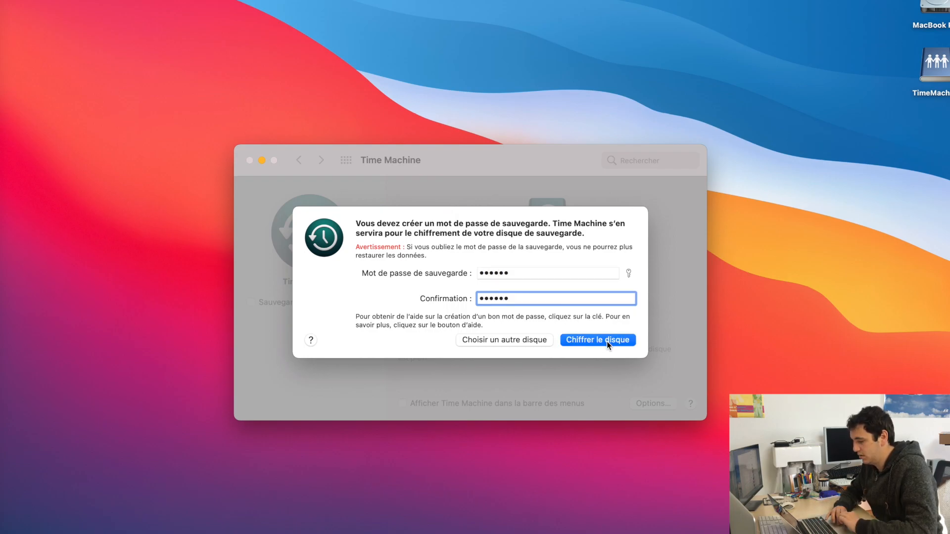
click(607, 342)
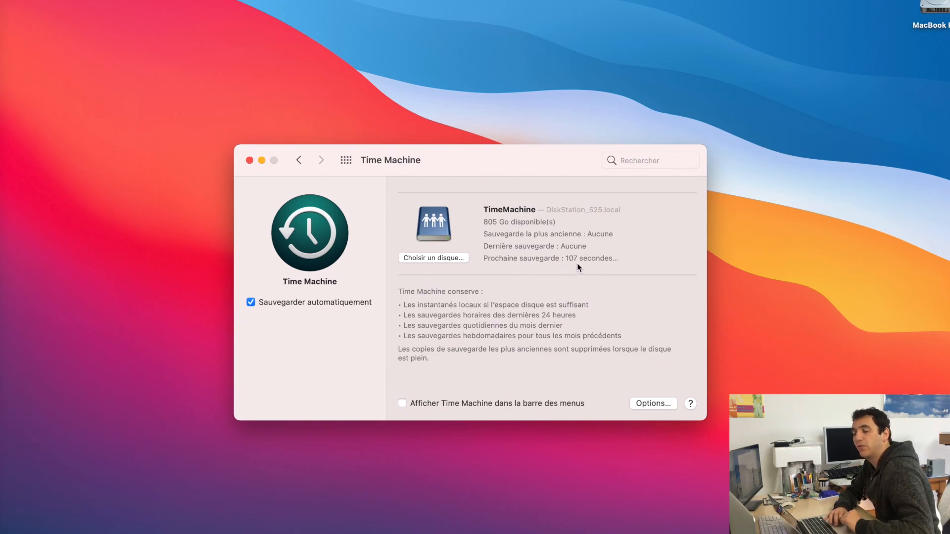
Exclude the Downloads (Téléchargements) folder from the Time Machine backups and save the backup options
click(661, 403)
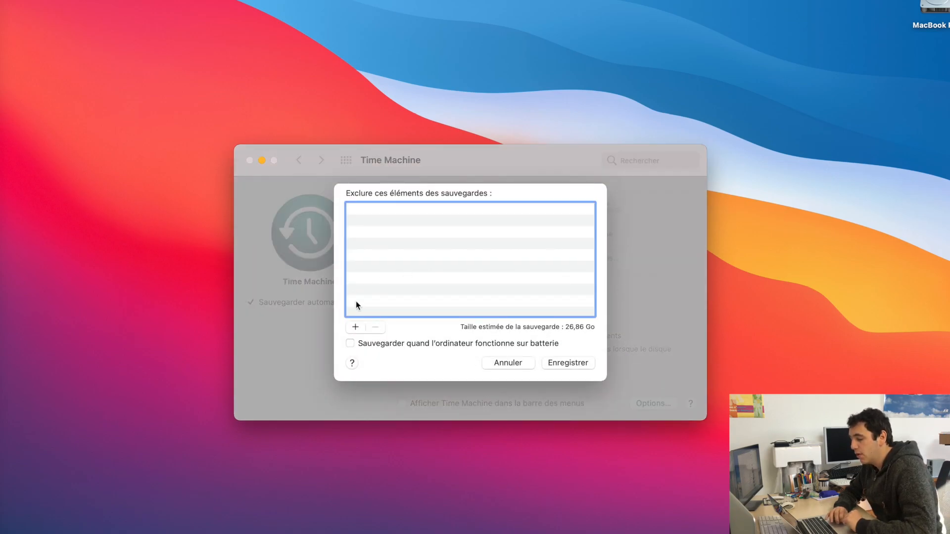
click(355, 328)
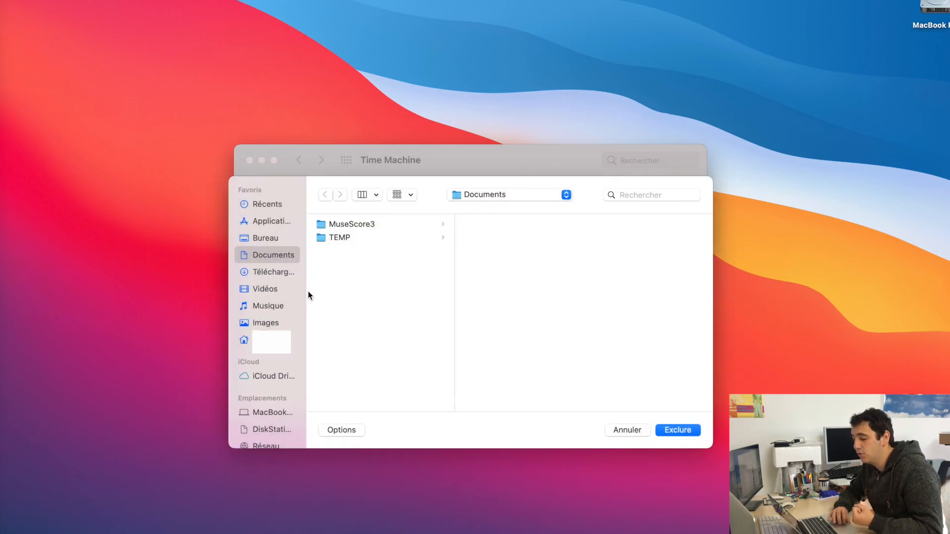
click(288, 272)
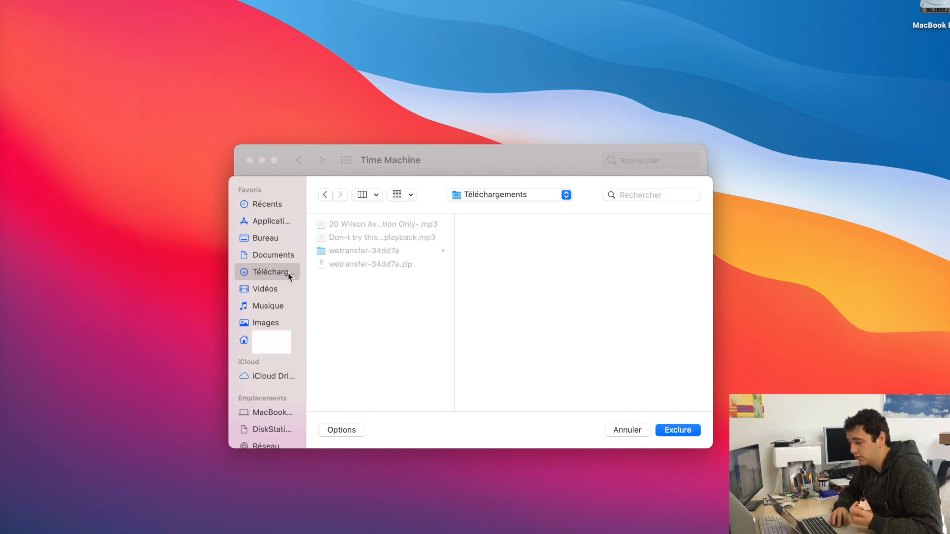
click(678, 429)
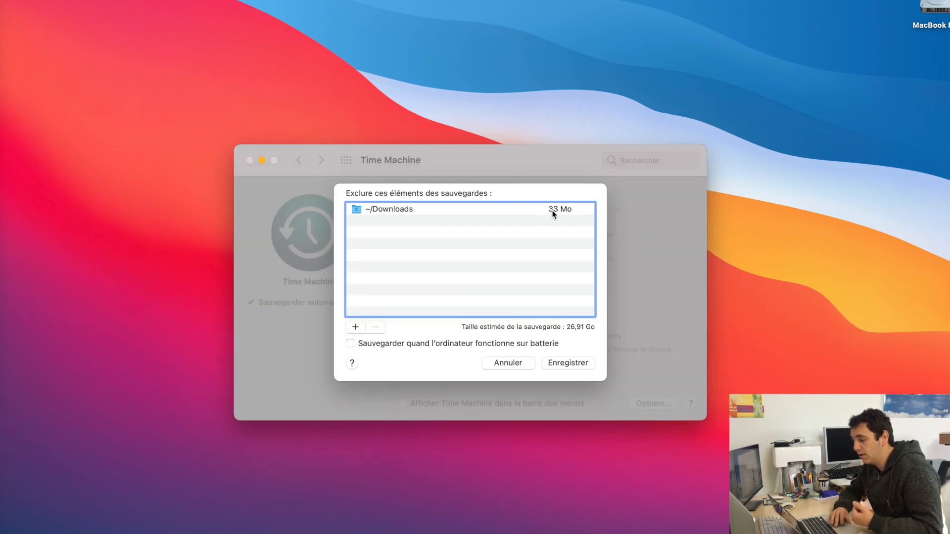
click(580, 364)
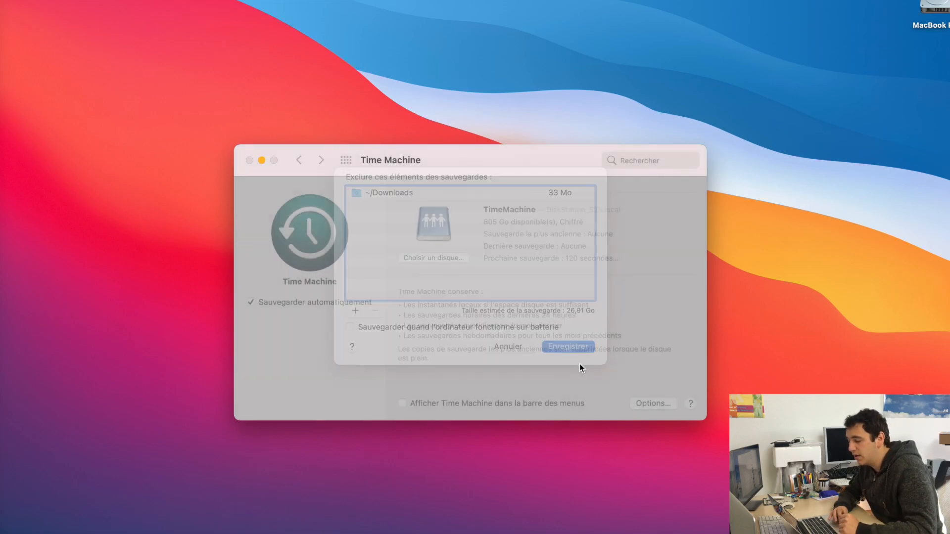